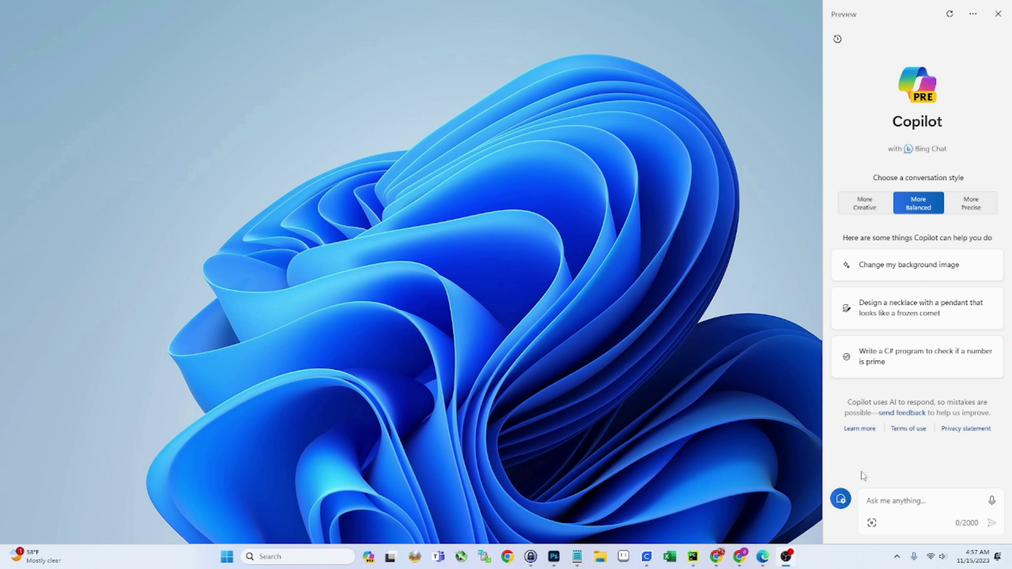
- Send Copilot 'Search the internet and give me information about the latest news in electric vehicle technology'
{"action": "left_click", "coordinate": [895, 501]}
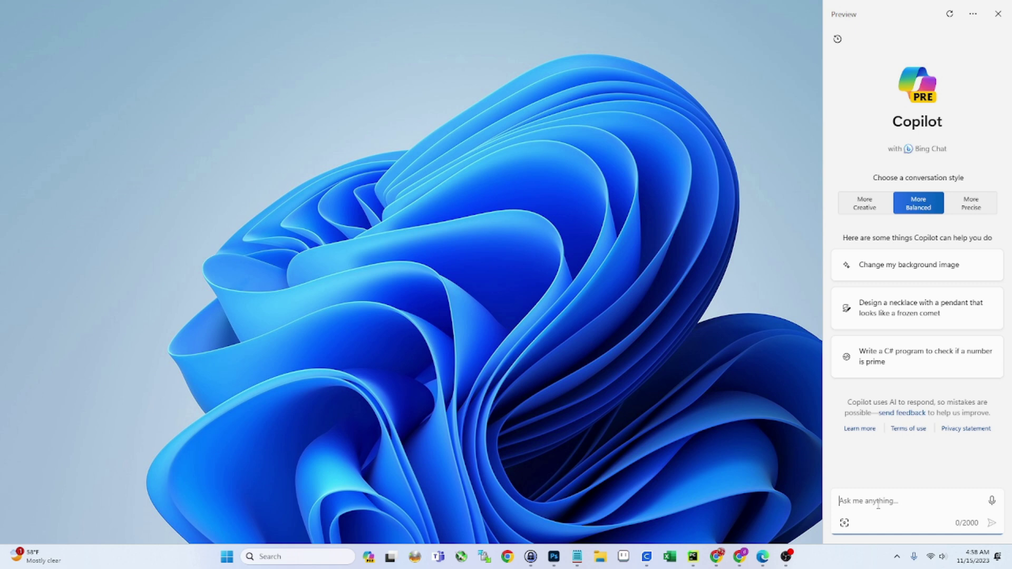
{"action": "type", "text": "Search the internet  and "}
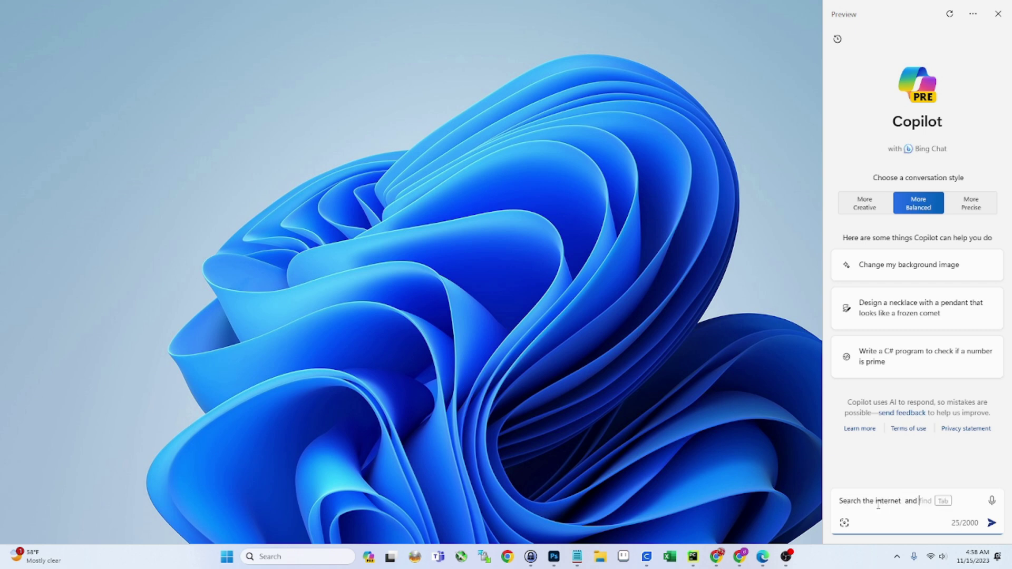
{"action": "type", "text": "give me info"}
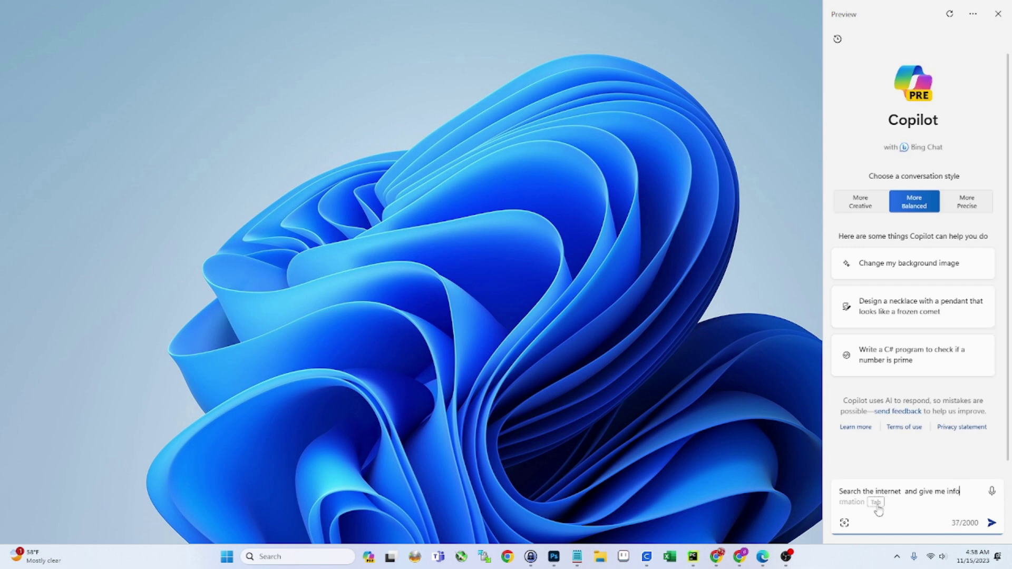
{"action": "key", "text": "Tab"}
{"action": "type", "text": "about the latest news in "}
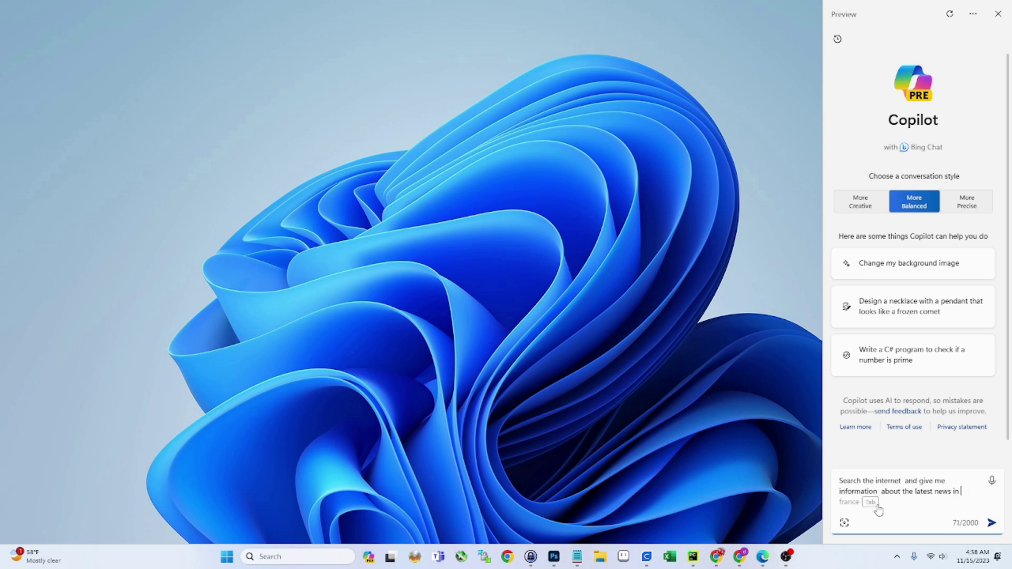
{"action": "type", "text": "elec"}
{"action": "key", "text": "BackSpace"}
{"action": "type", "text": "tric vehicle technology"}
{"action": "key", "text": "Return"}
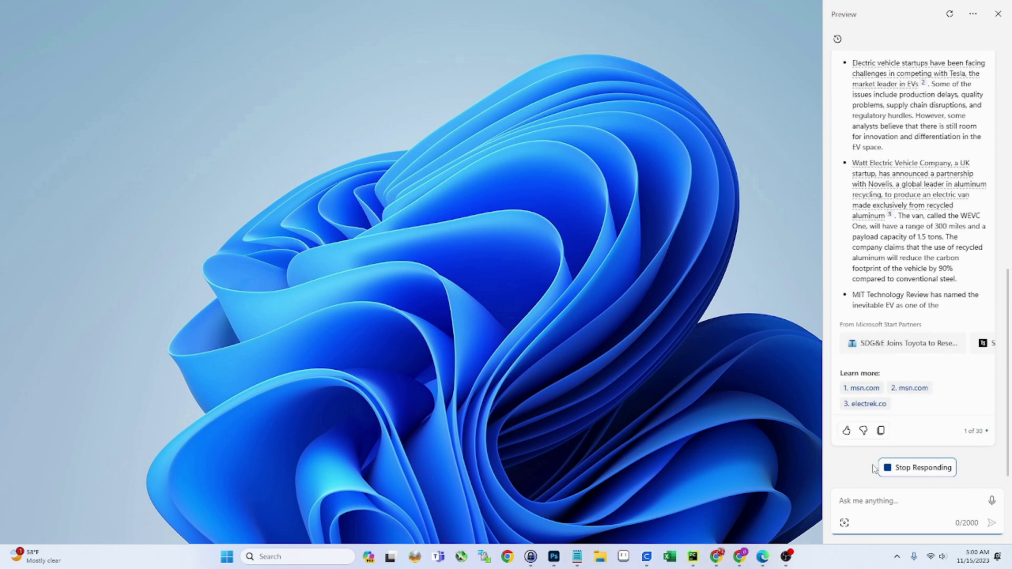
- Stop Copilot's electric vehicle news answer partway and return to the Ask me anything box
{"action": "left_click", "coordinate": [899, 468]}
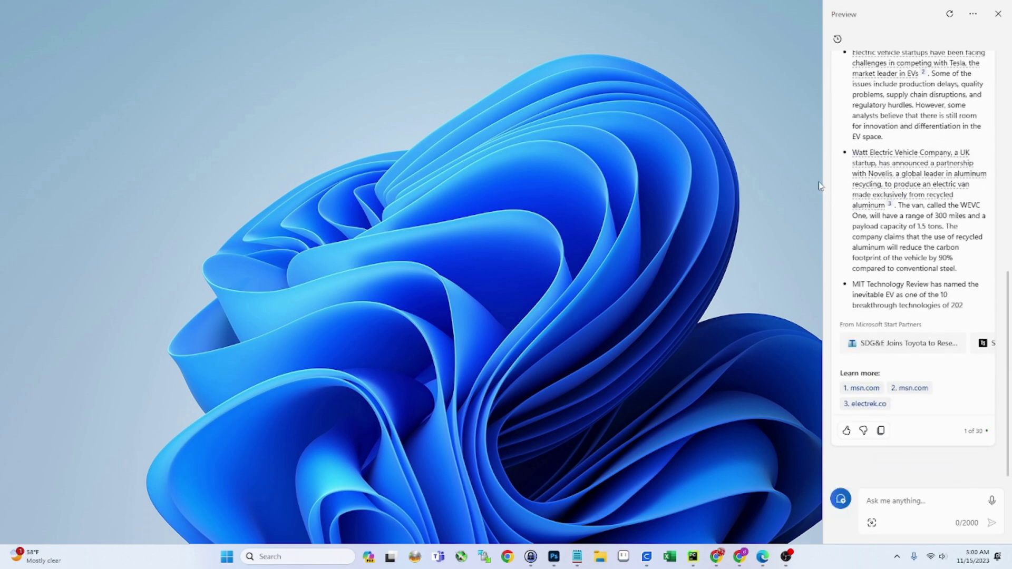
{"action": "left_click", "coordinate": [905, 507]}
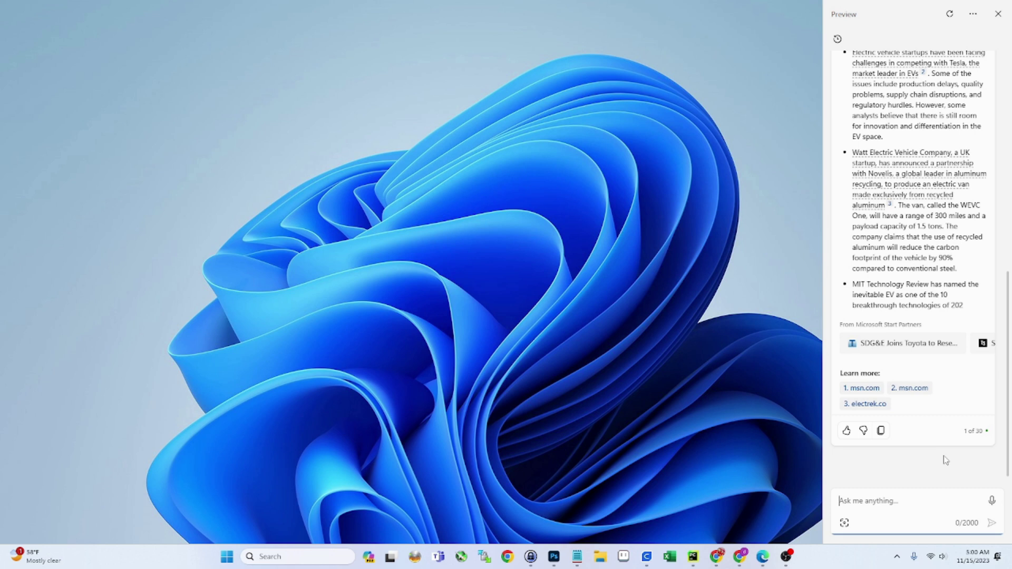
- Send the prompt 'draw a photo realistic picture of a dog wearing a top hat', funny and light
{"action": "type", "text": "draw a photo rea"}
{"action": "key", "text": "Tab"}
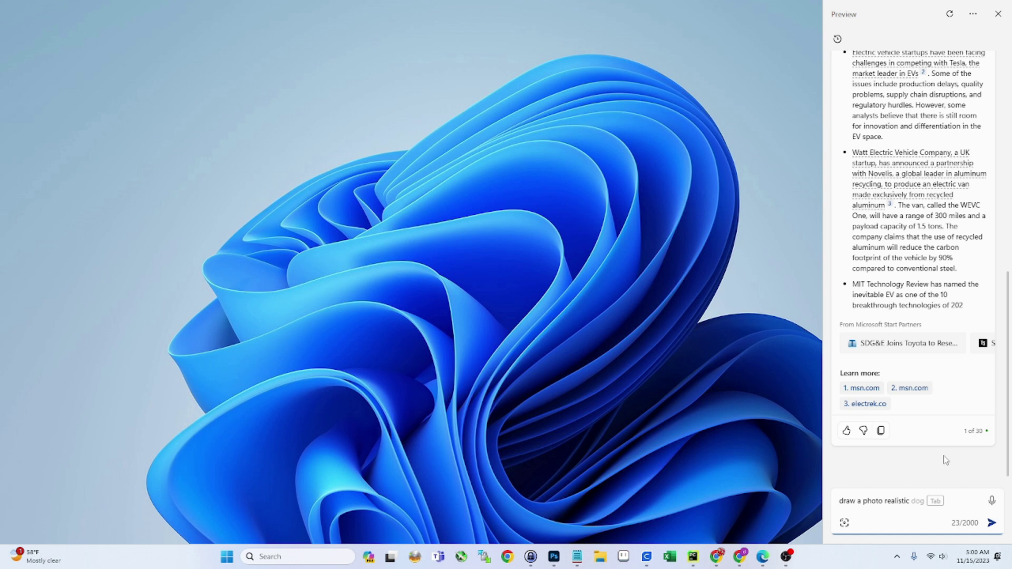
{"action": "type", "text": "picture of a "}
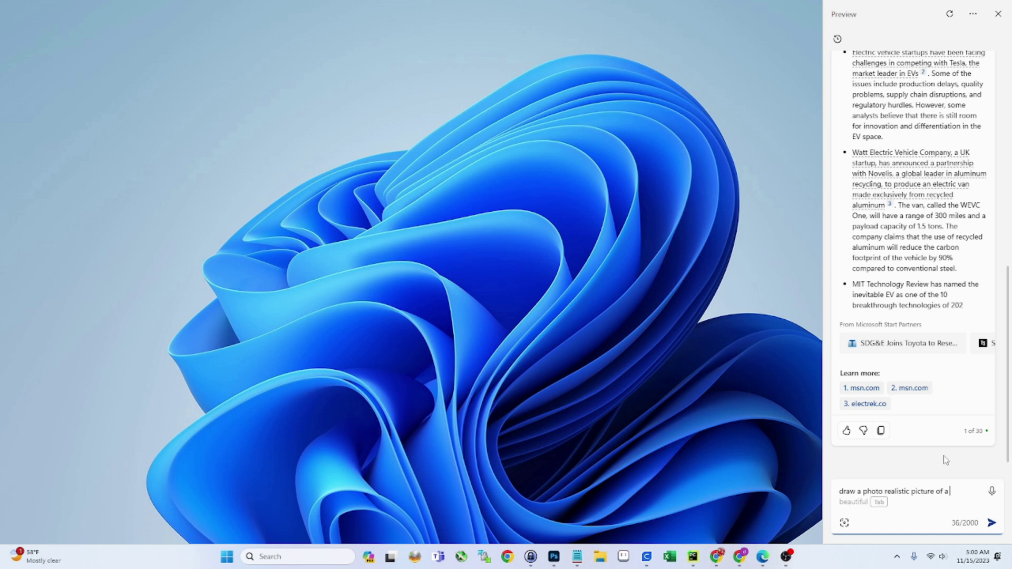
{"action": "type", "text": "dog "}
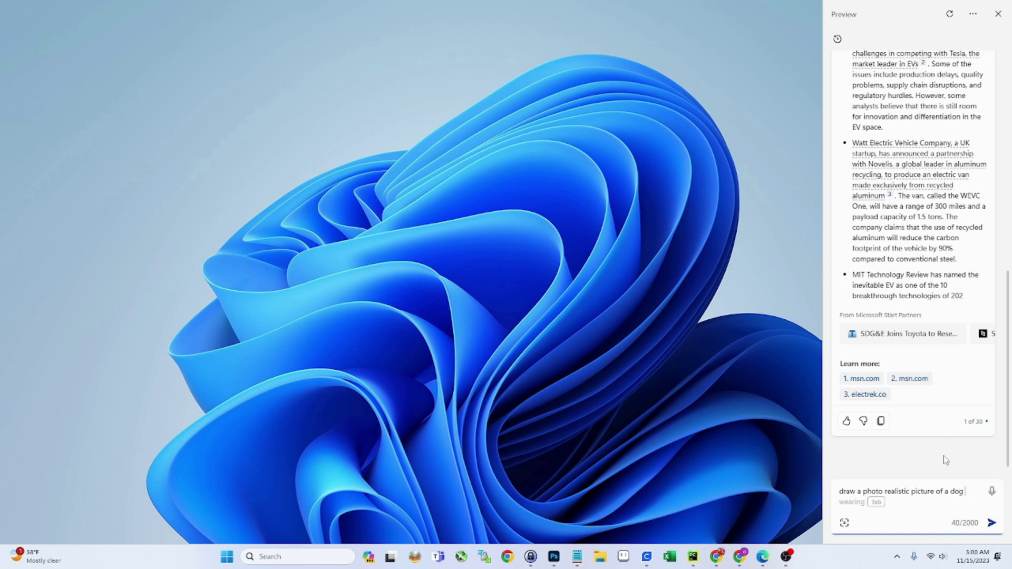
{"action": "type", "text": "wearing a top hat"}
{"action": "type", "text": ".  the image shoul"}
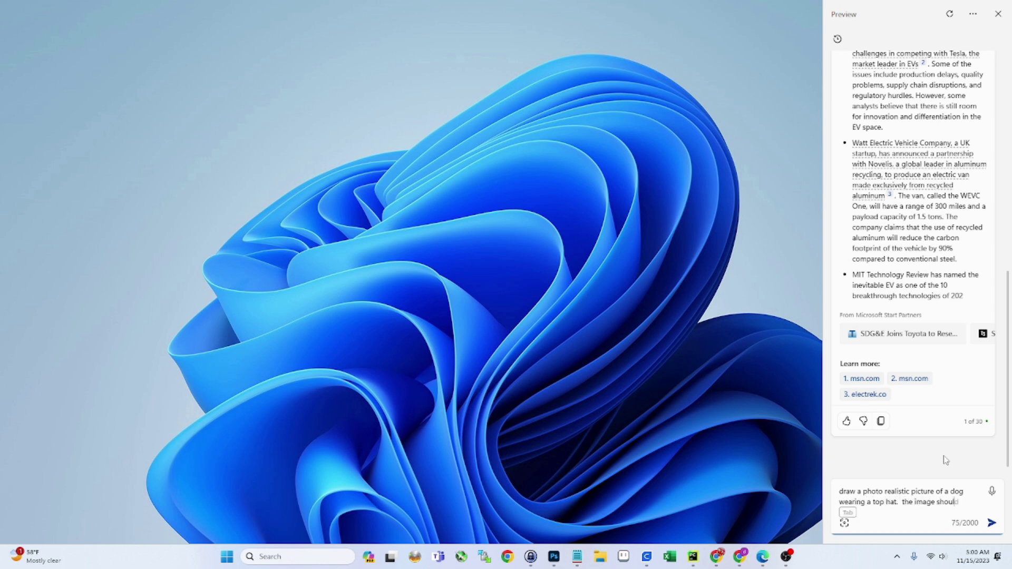
{"action": "type", "text": "d be funny"}
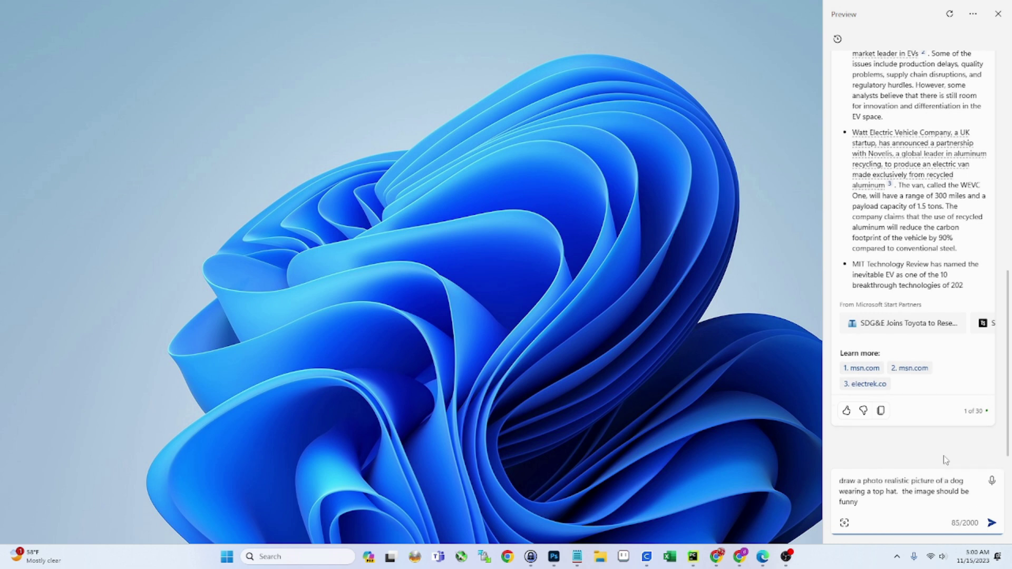
{"action": "type", "text": " and light."}
{"action": "key", "text": "Return"}
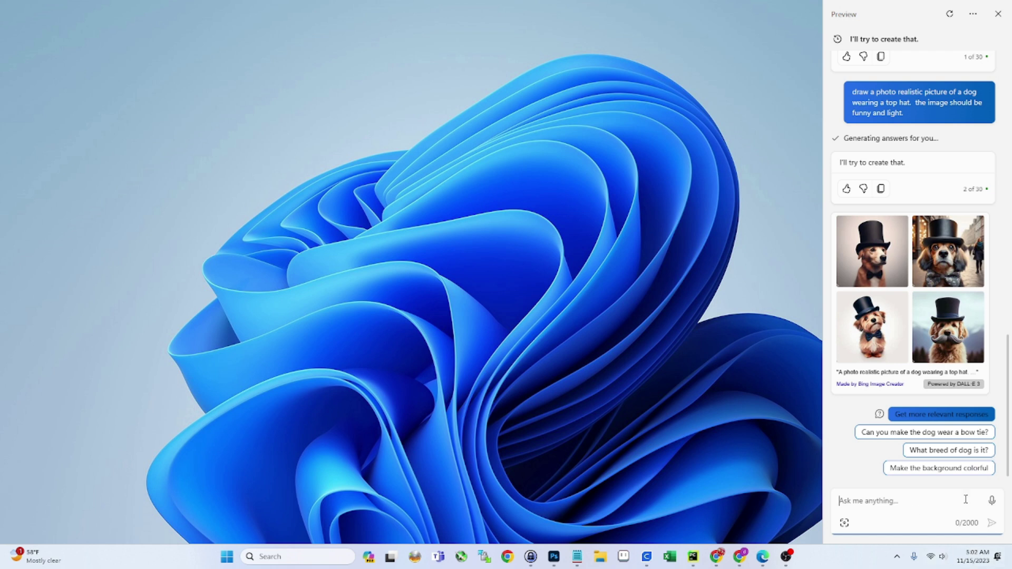
- Ask Copilot by voice to turn on Dark Mode and confirm with Yes
{"action": "left_click", "coordinate": [991, 503]}
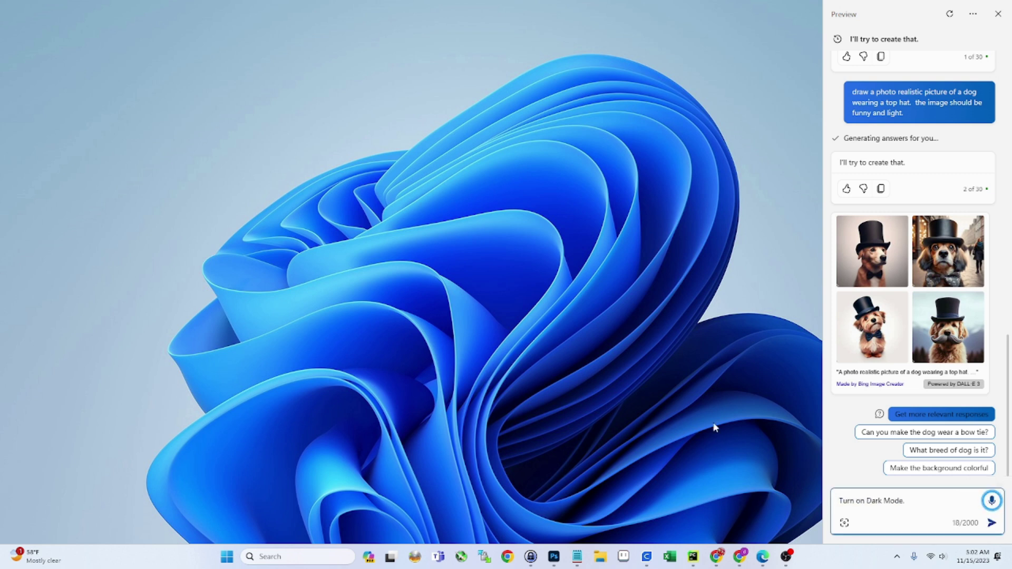
{"action": "mouse_move", "coordinate": [993, 436]}
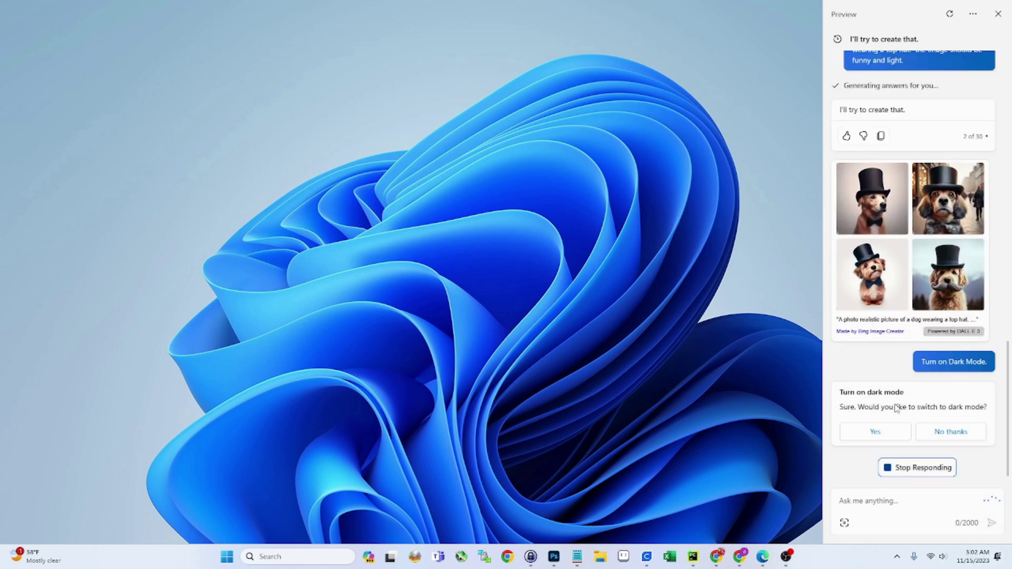
{"action": "left_click", "coordinate": [890, 434]}
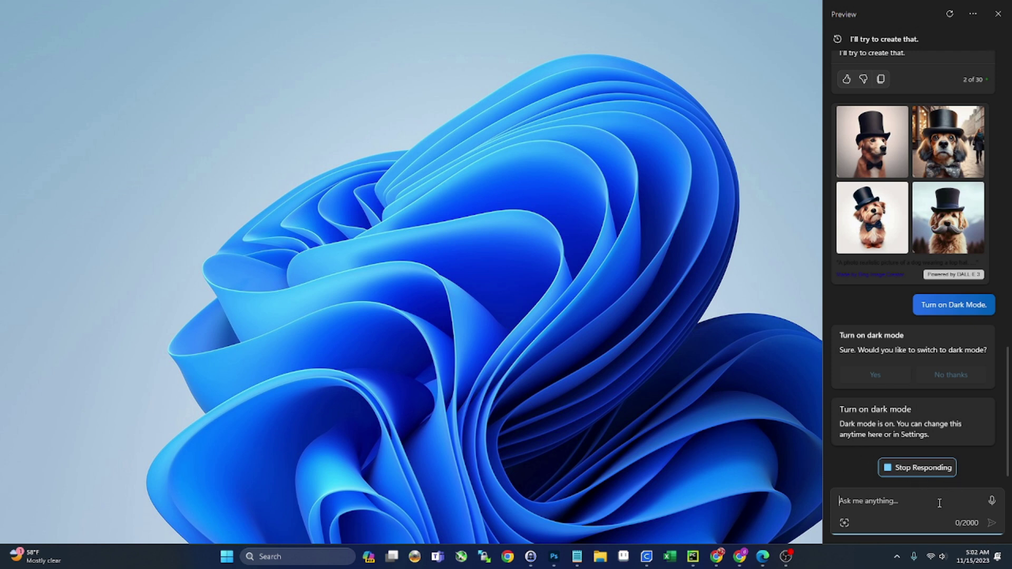
- Stop the dark-mode reply, dictate 'Turn on Do Not Disturb for one hour', and accept the 60-minute focus session
{"action": "left_click", "coordinate": [898, 469]}
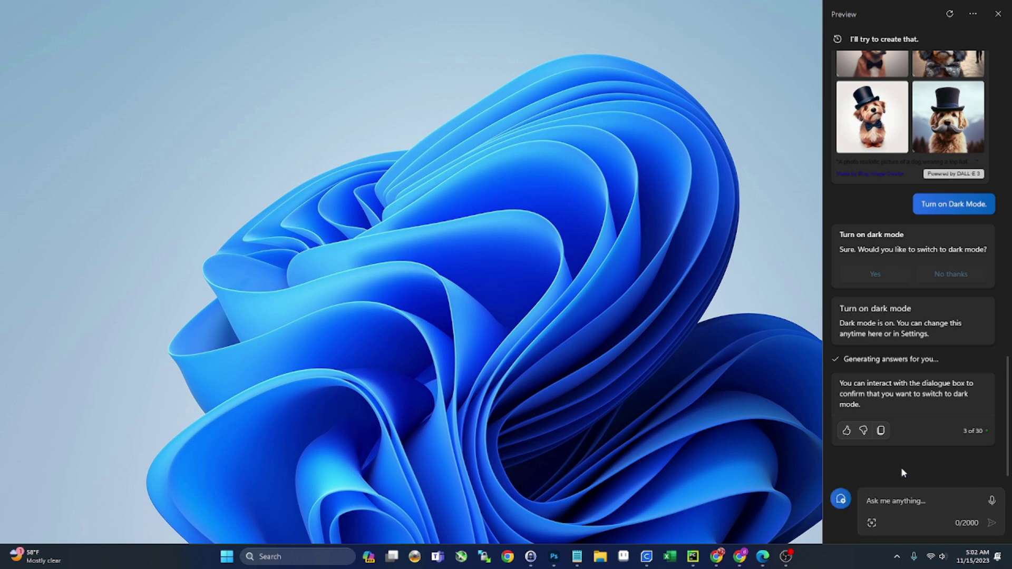
{"action": "left_click", "coordinate": [992, 502]}
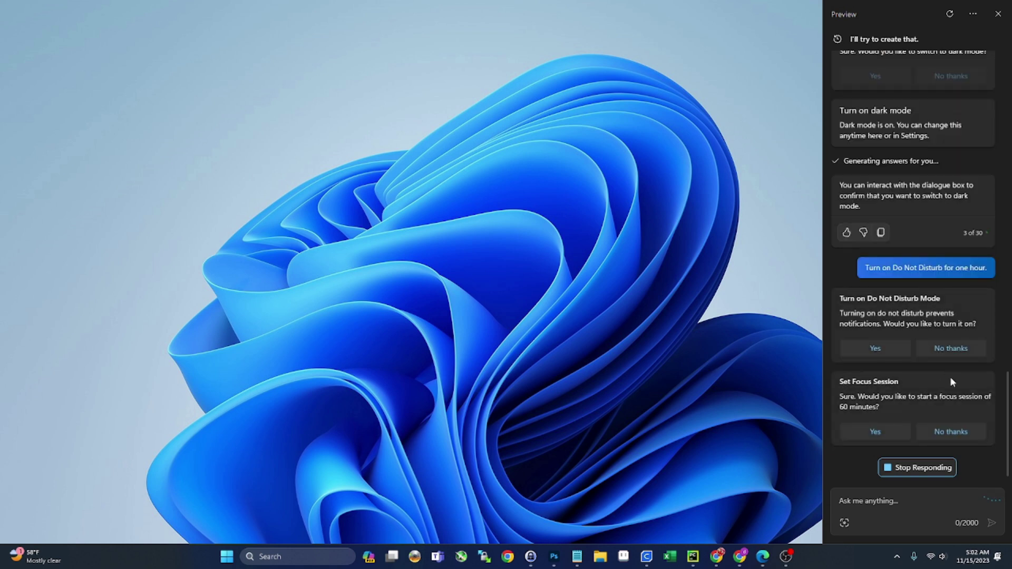
{"action": "left_click", "coordinate": [874, 431]}
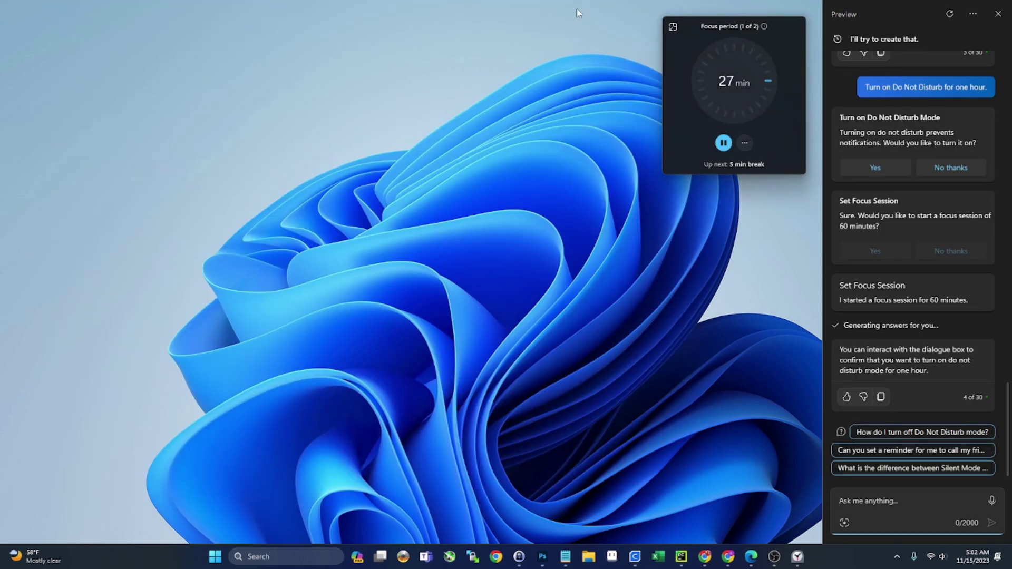
{"action": "left_click", "coordinate": [745, 142]}
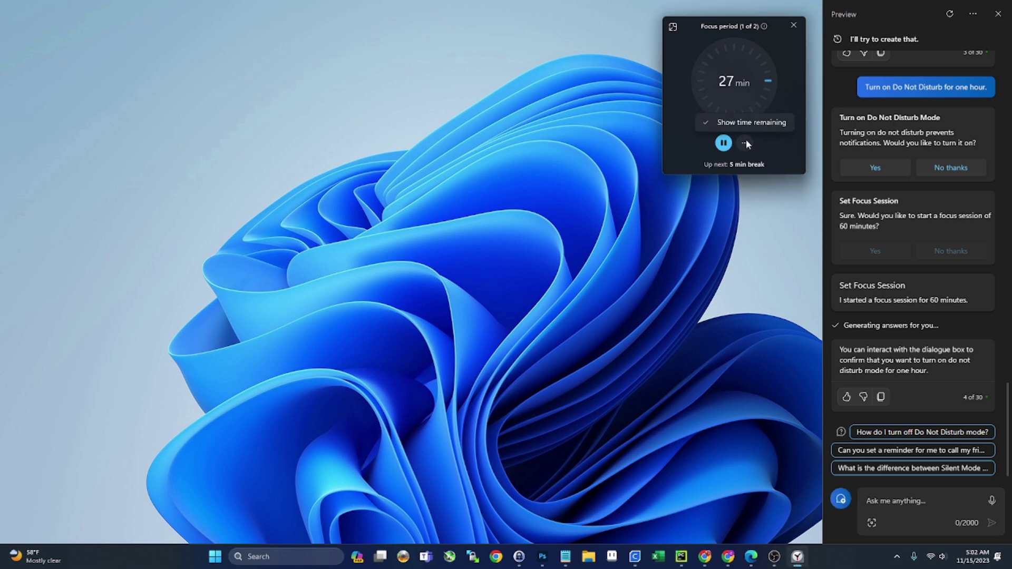
- Close the Clock focus timer widget
{"action": "left_click", "coordinate": [793, 26]}
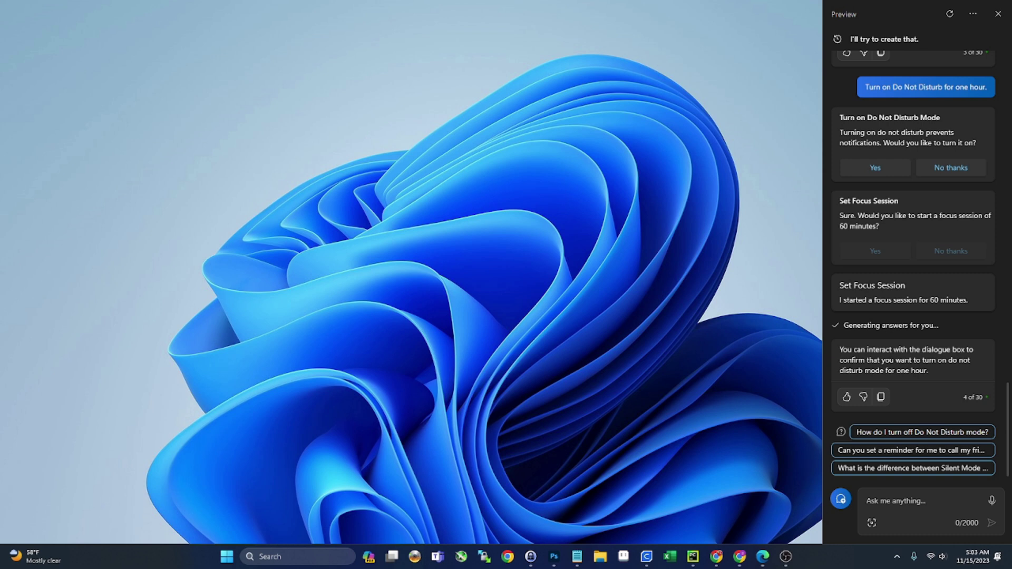
- Dictate 'Change my background image', choose the lake picture from Recent images, and close Settings
{"action": "left_click", "coordinate": [992, 502]}
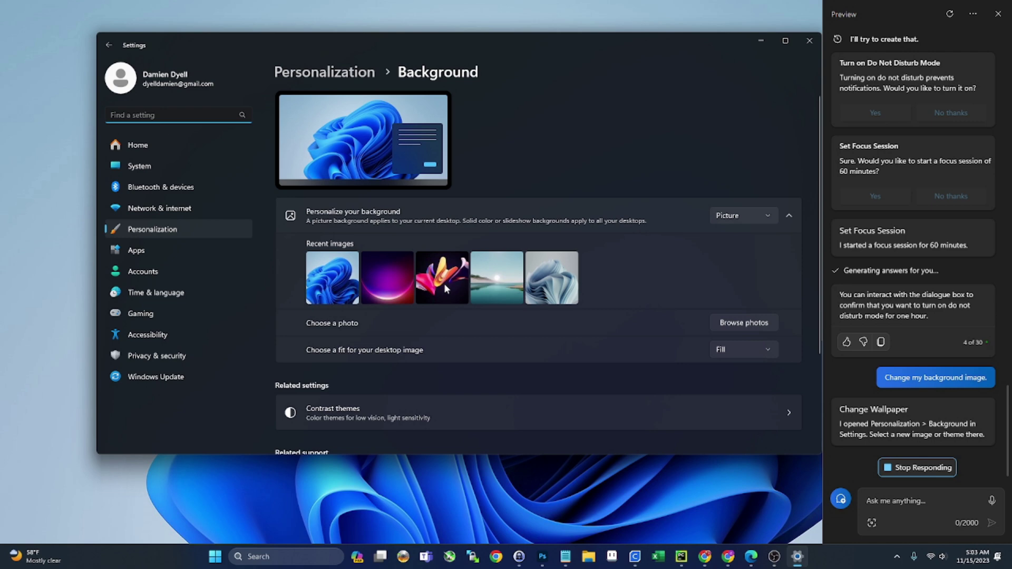
{"action": "left_click", "coordinate": [496, 286]}
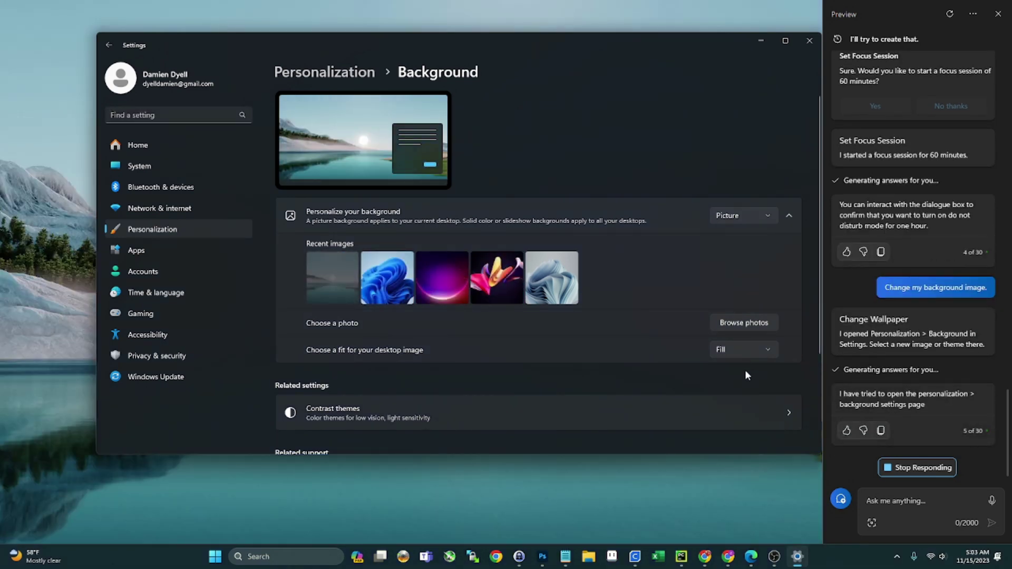
{"action": "left_click", "coordinate": [809, 41]}
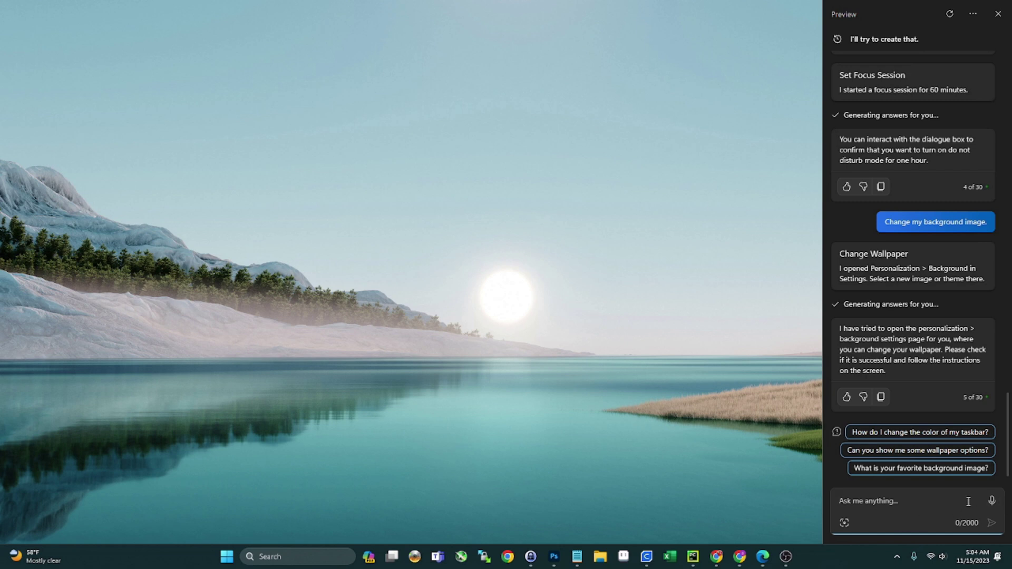
- Dictate a class project request for futuristic-city essay help and a sunset cityscape cover image
{"action": "left_click", "coordinate": [993, 502]}
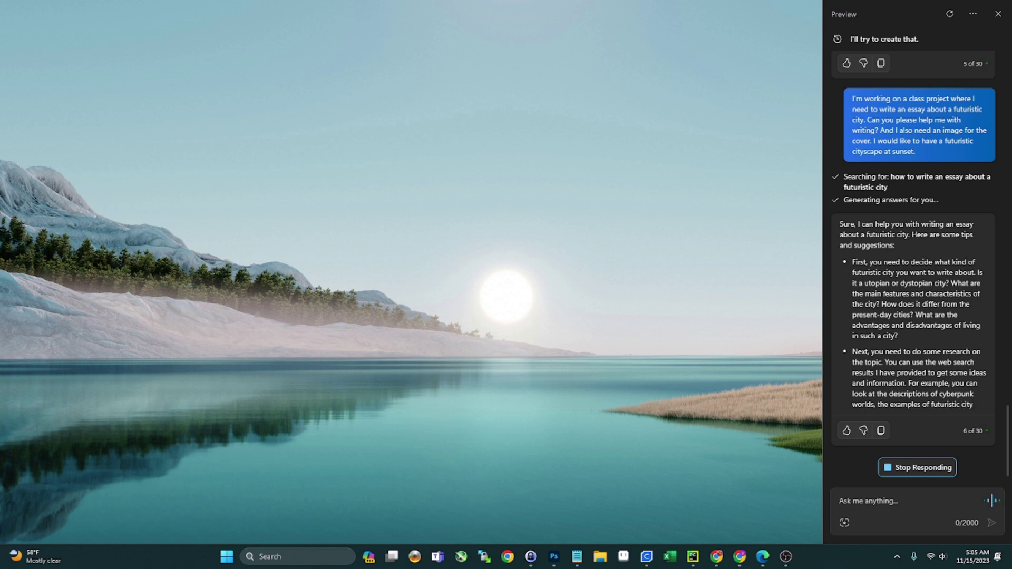
- Stop Copilot's essay tips reply partway through
{"action": "left_click", "coordinate": [918, 468]}
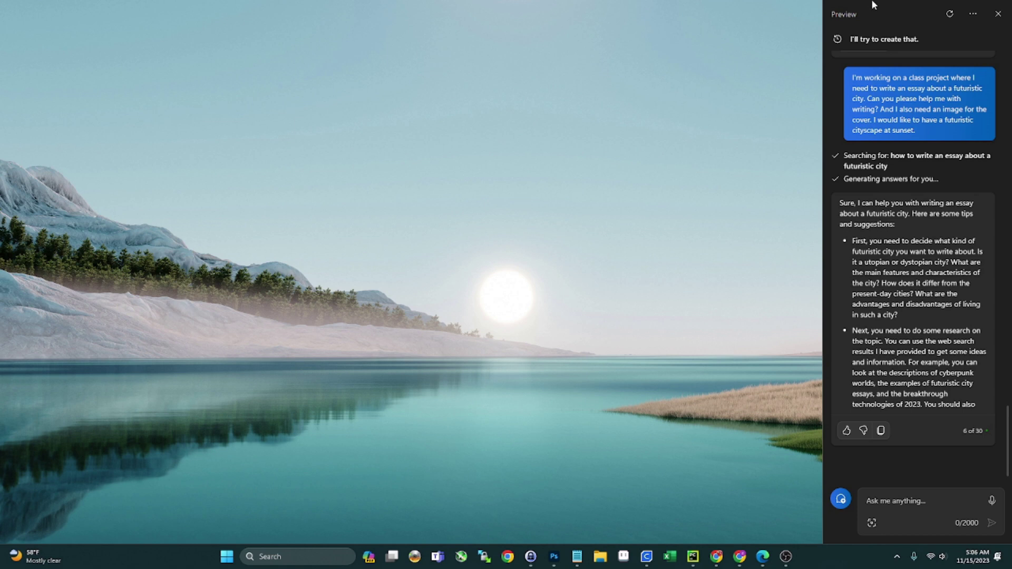
{"action": "left_click", "coordinate": [1001, 13]}
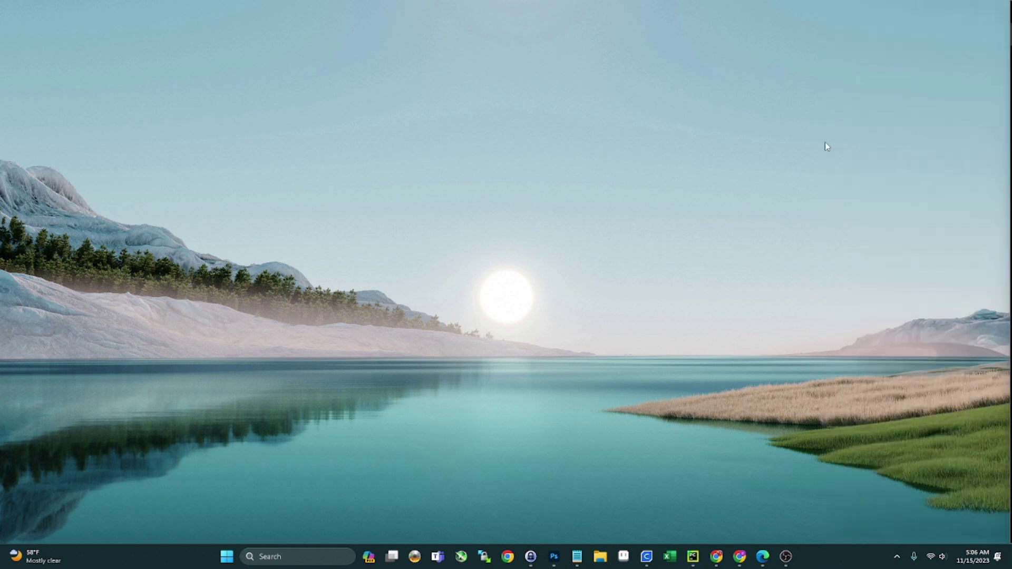
{"action": "key", "text": "super+c"}
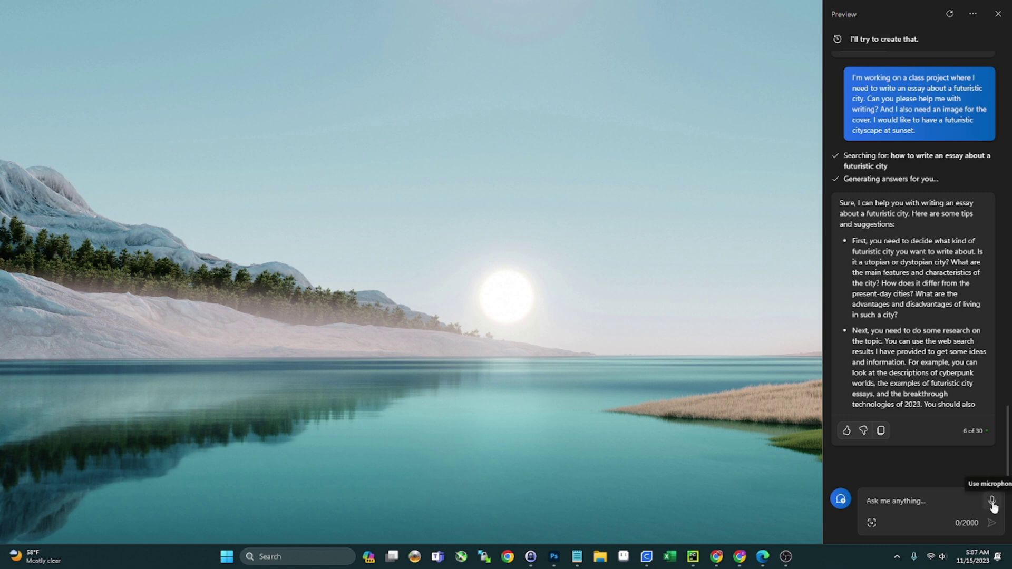
- Dictate a screenshot request, then cancel the Snipping Tool capture overlay
{"action": "left_click", "coordinate": [993, 504]}
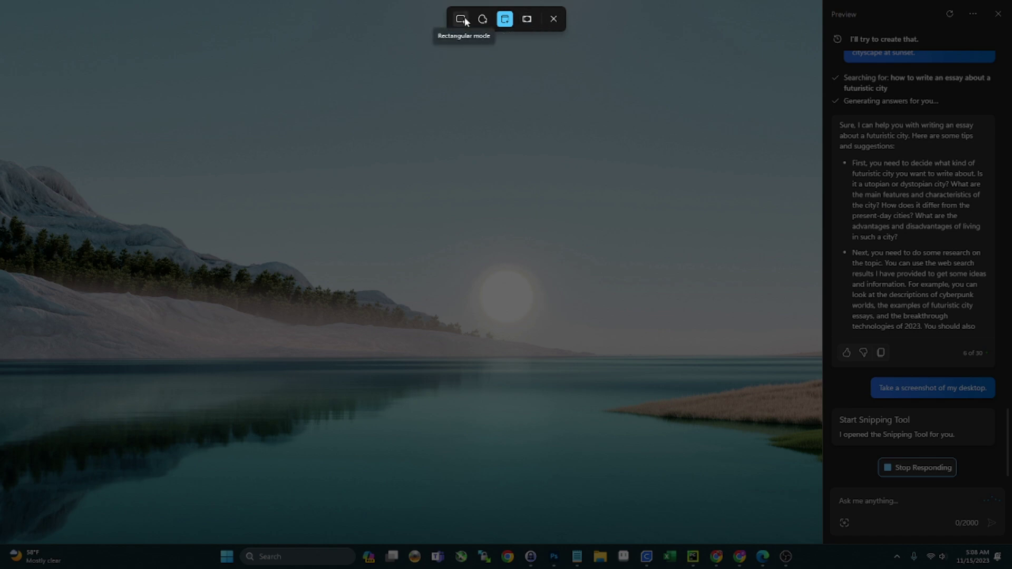
{"action": "left_click", "coordinate": [553, 19]}
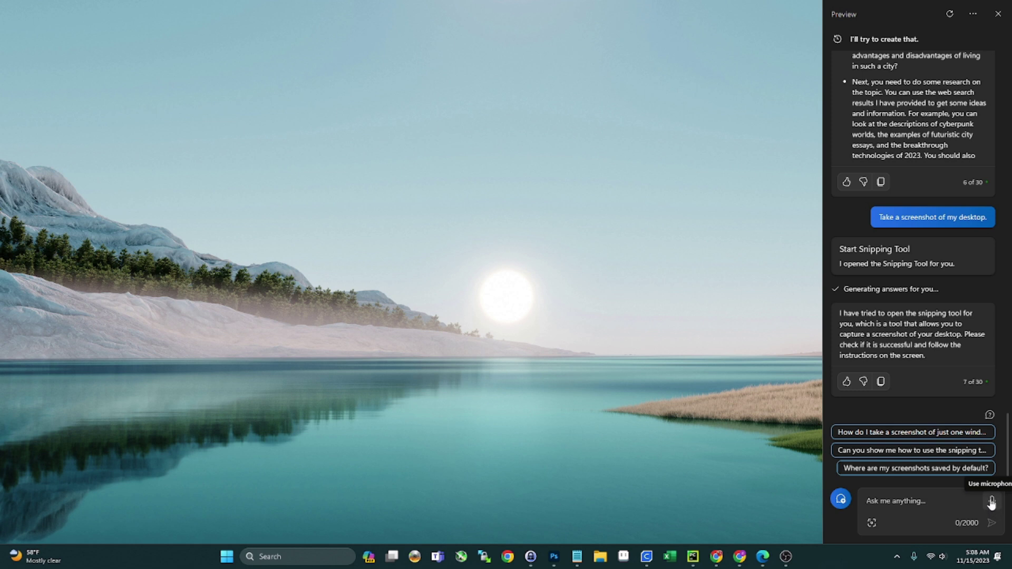
- Dictate a request for a serene koi fish pond with lily pads to get four generated images
{"action": "left_click", "coordinate": [992, 502]}
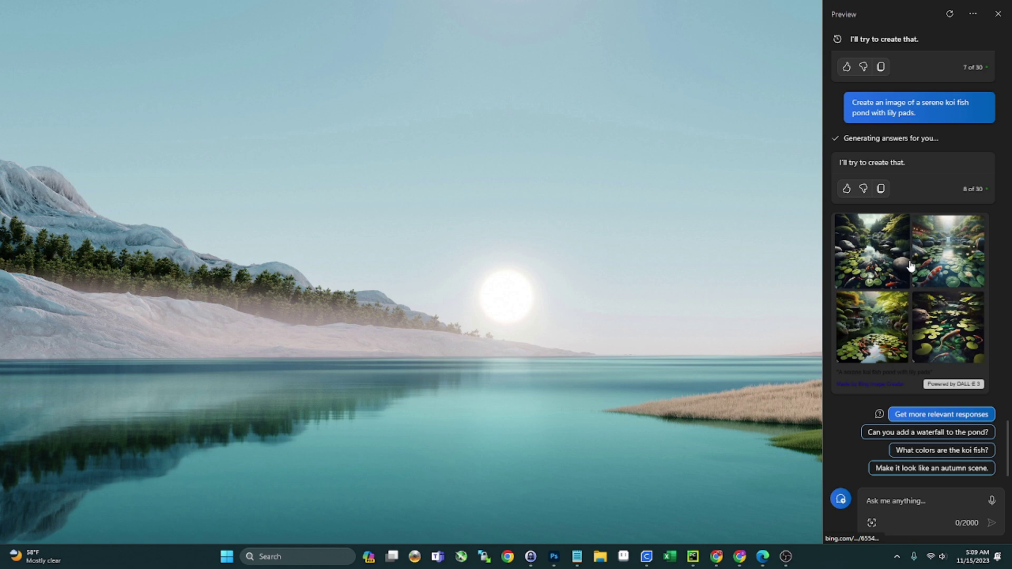
- Open the top-left koi pond image full-size in Bing Image Creator
{"action": "left_click", "coordinate": [879, 265]}
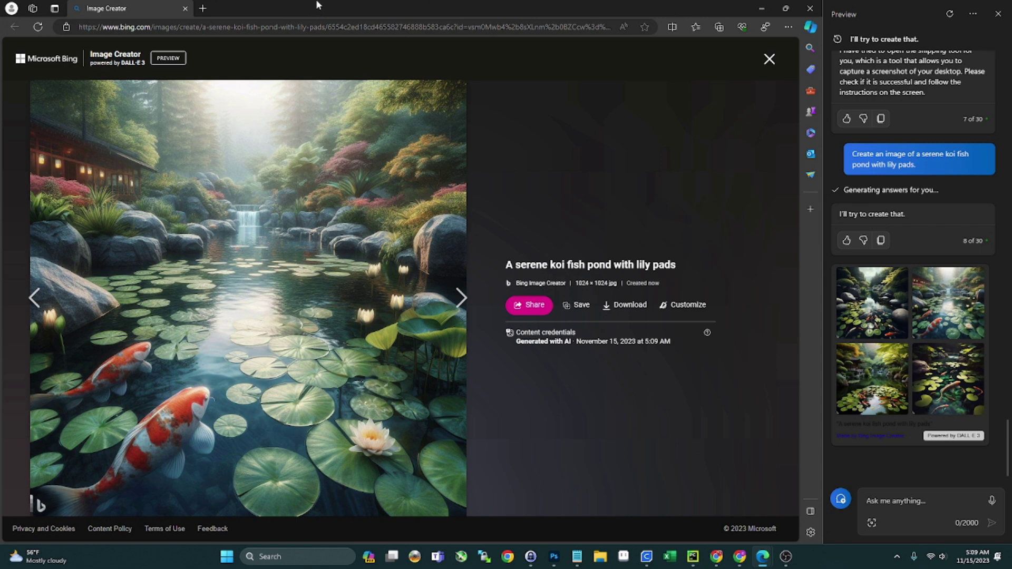
- Minimize the Edge window to return to the desktop and the Copilot chat
{"action": "left_click", "coordinate": [760, 9]}
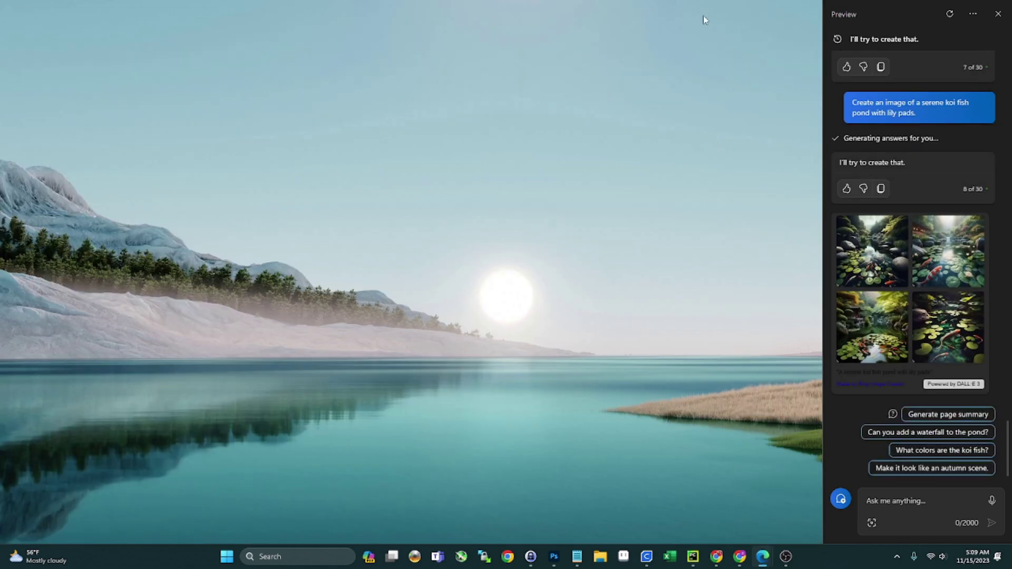